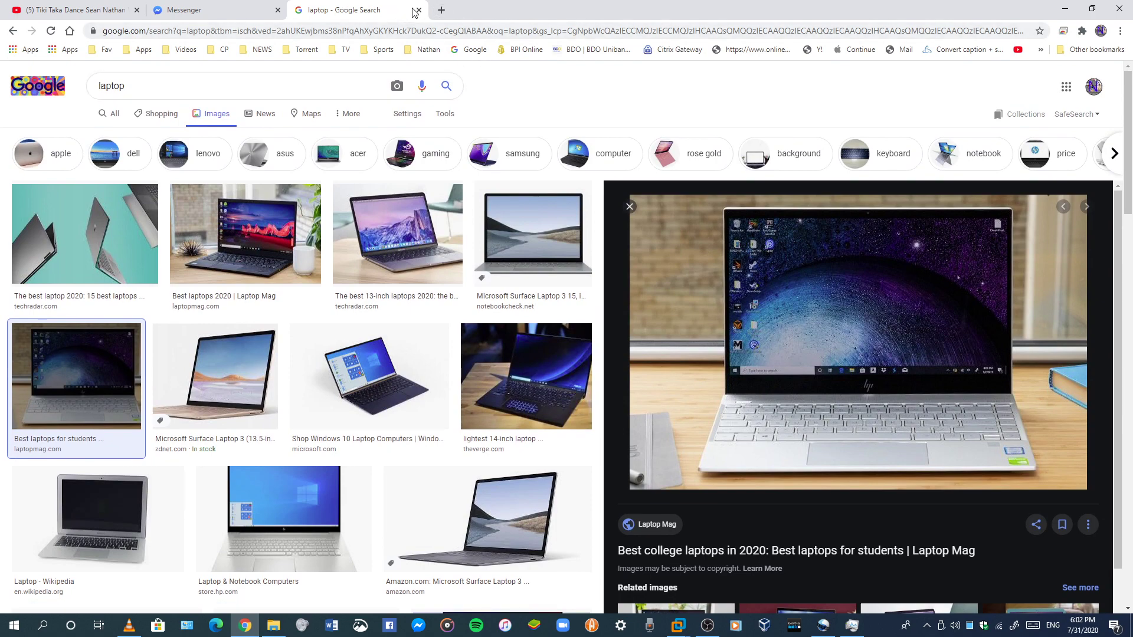
Step: Log in to the Windows XP virtual machine as Administrator with the password
mouse_move(678, 626)
left_click(832, 540)
type("••")
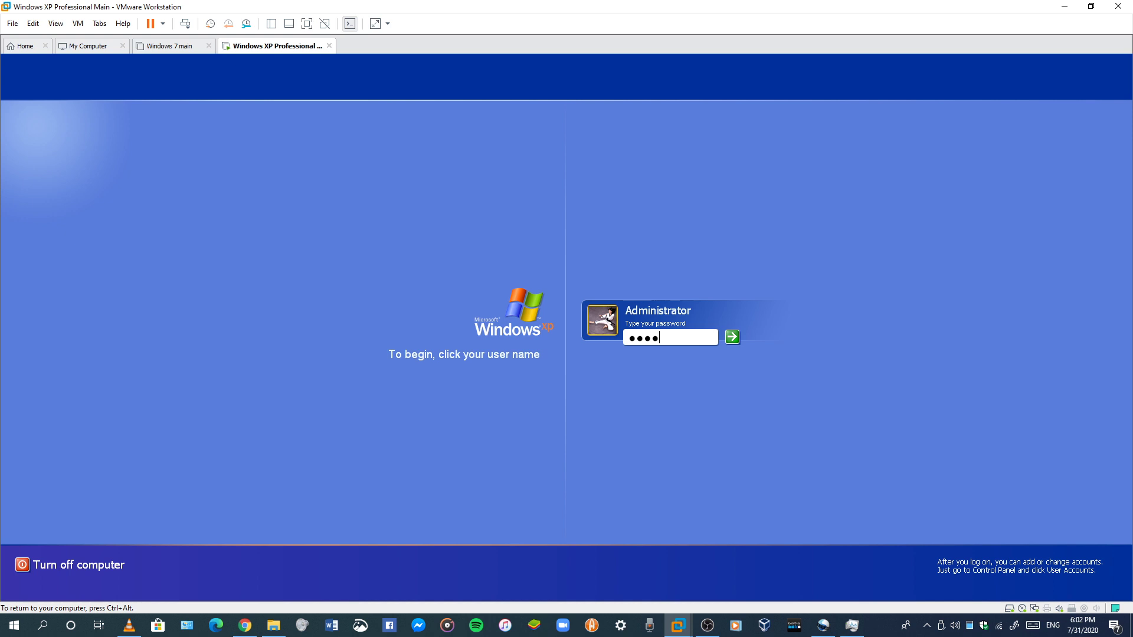
key("Return")
Step: Drag Start Zoom from Start > All Programs > Zoom onto the XP desktop
left_click(11, 592)
left_click(74, 550)
left_click(126, 551)
left_click_drag(250, 550, 32, 238)
Step: Launch Zoom from the Start Zoom desktop shortcut and dismiss the connection error
left_click(245, 625)
left_click(858, 575)
double_click(29, 209)
left_click(424, 417)
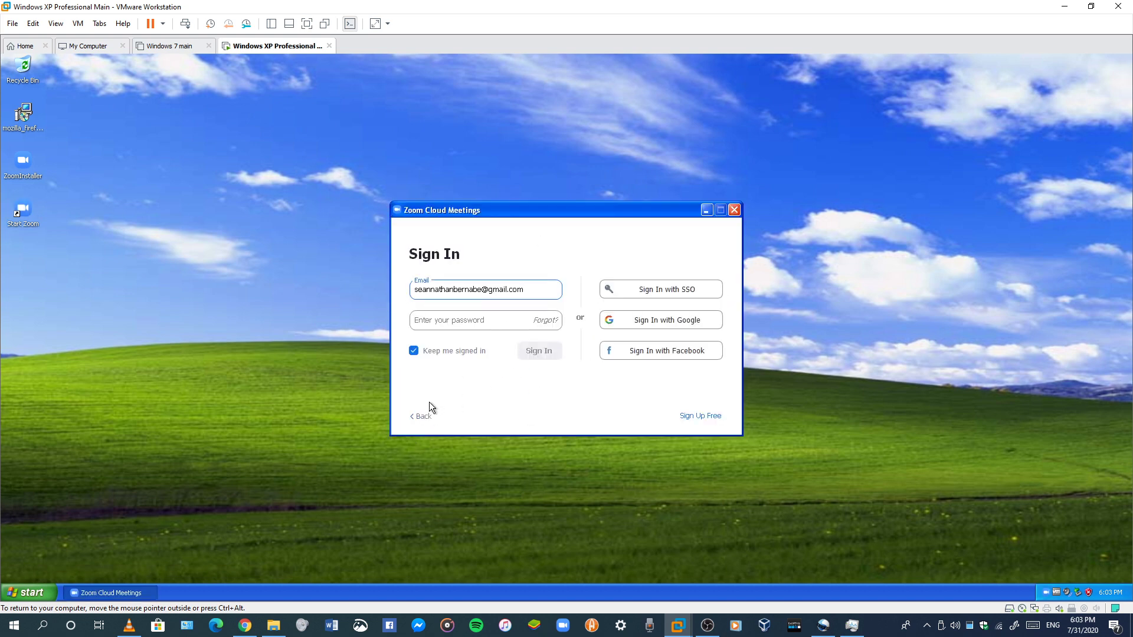